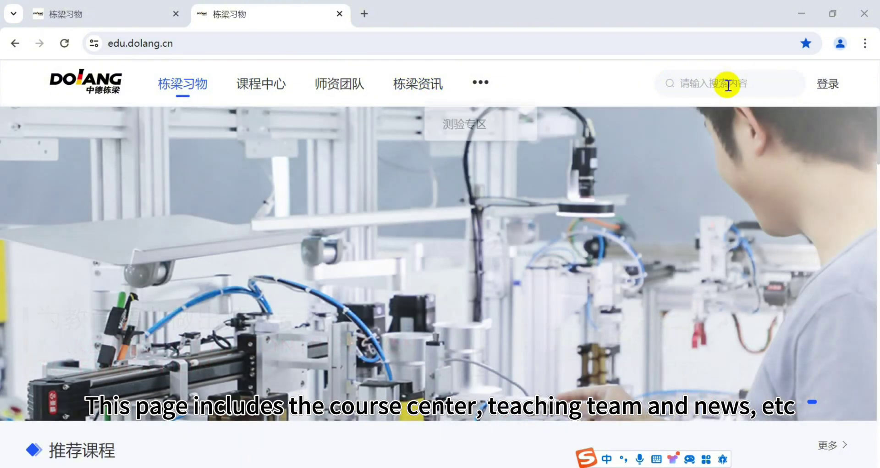
- Log in with the saved account, accepting the user agreement, and enter the teacher center
{"action": "left_click", "coordinate": [835, 86]}
{"action": "left_click", "coordinate": [653, 223]}
{"action": "left_click", "coordinate": [575, 260]}
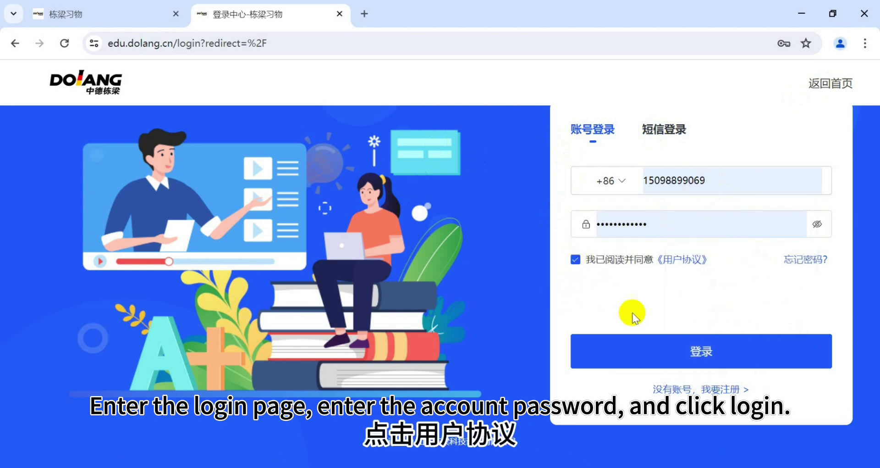
{"action": "left_click", "coordinate": [688, 351]}
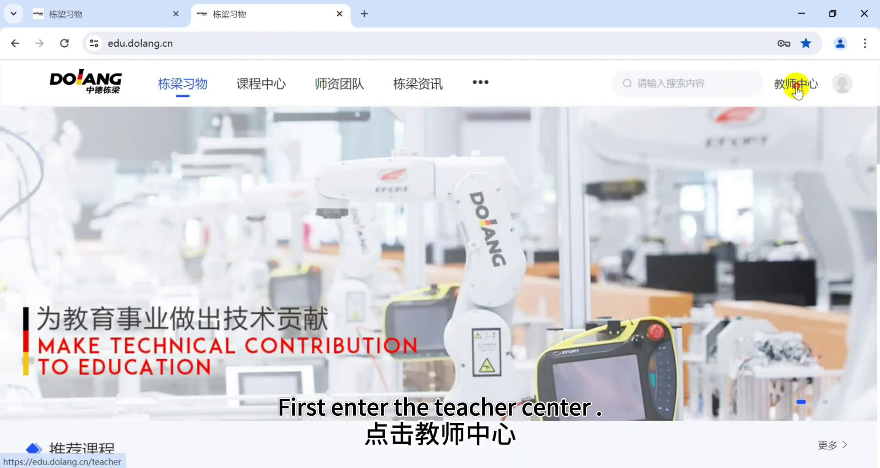
{"action": "left_click", "coordinate": [797, 87]}
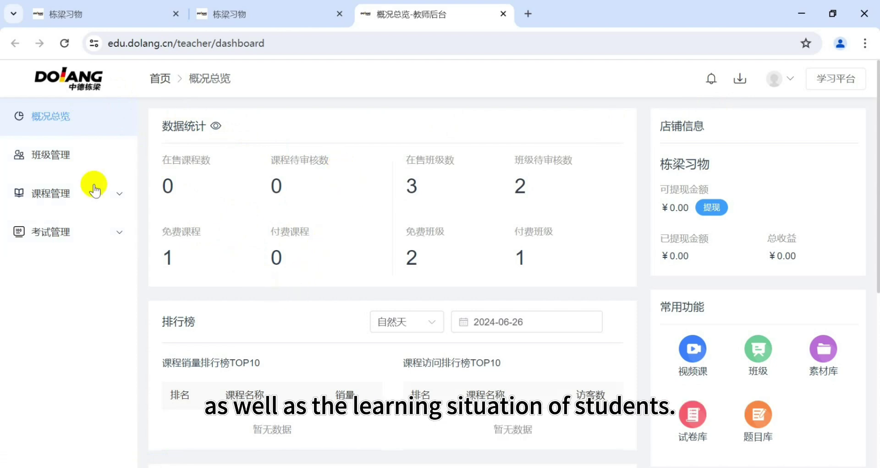
- Open a new class form under 班级管理 and look through its introduction and 班级设置 fields
{"action": "left_click", "coordinate": [41, 154]}
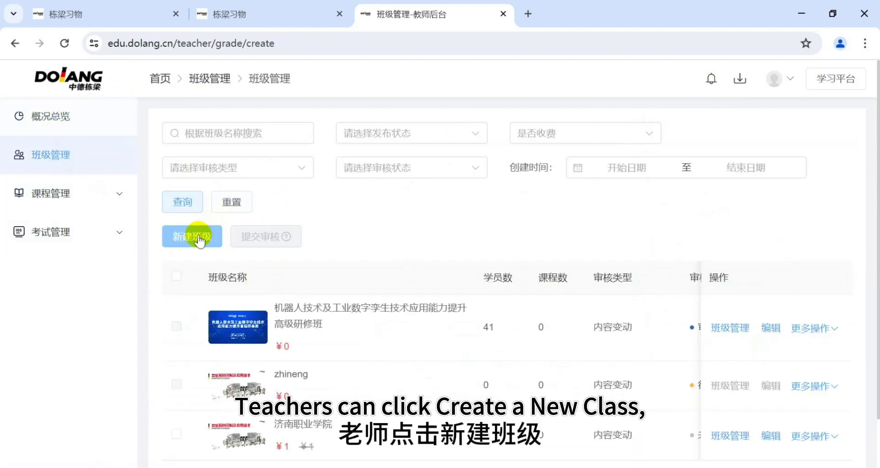
{"action": "left_click", "coordinate": [198, 236]}
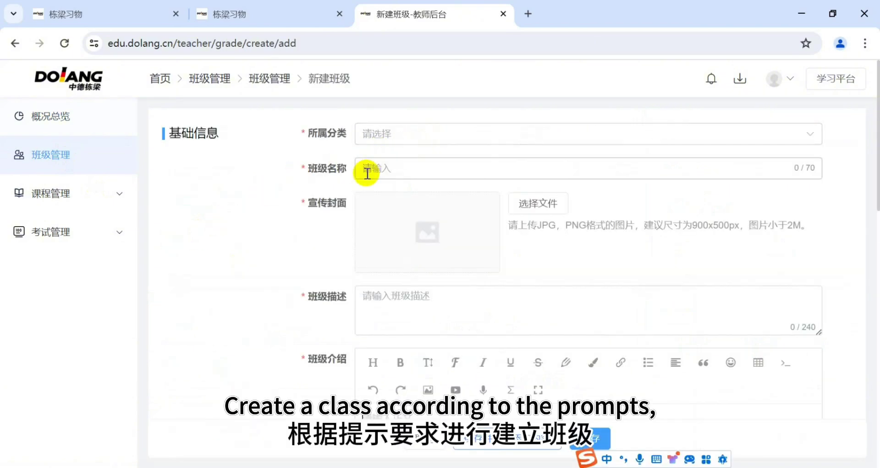
{"action": "scroll", "coordinate": [369, 202], "scroll_direction": "down", "scroll_amount": 5}
{"action": "left_click", "coordinate": [369, 212]}
{"action": "scroll", "coordinate": [369, 212], "scroll_direction": "down", "scroll_amount": 8}
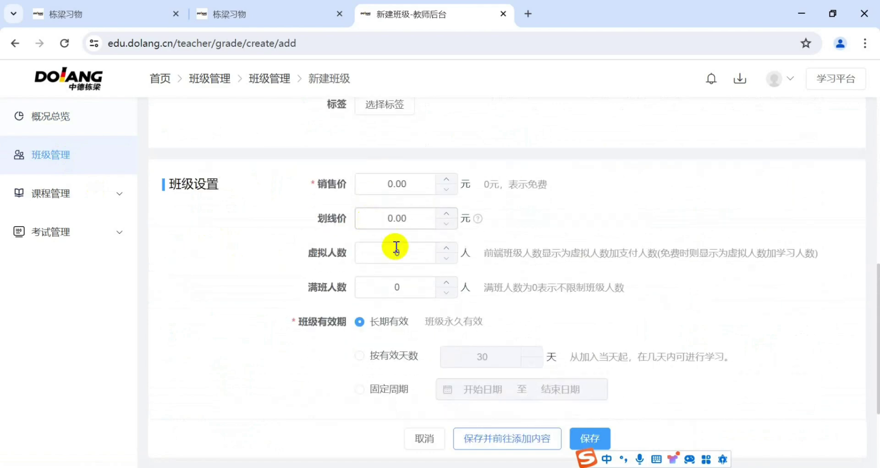
{"action": "scroll", "coordinate": [400, 331], "scroll_direction": "up", "scroll_amount": 3}
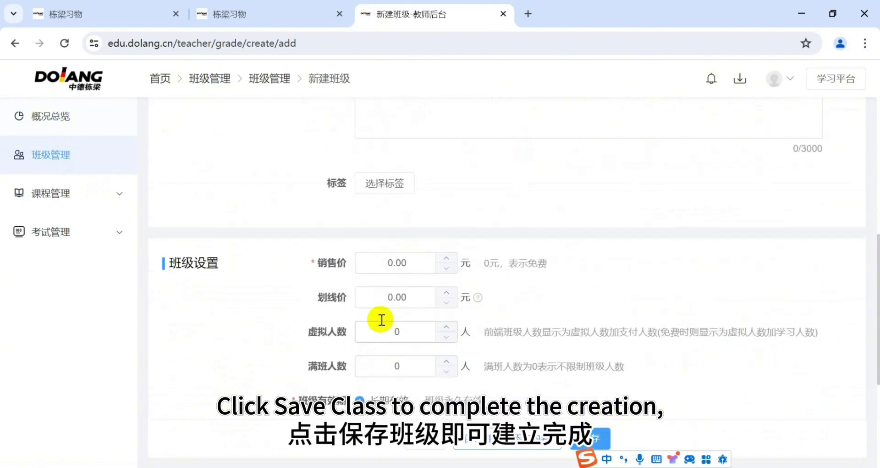
- View the 济南职业学院 class's management page, then show its 更多操作 menu from the class list
{"action": "left_click", "coordinate": [269, 79]}
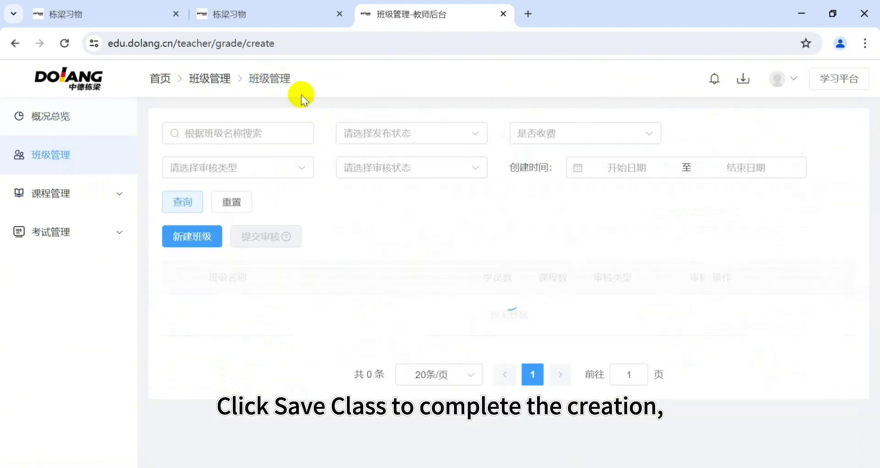
{"action": "scroll", "coordinate": [398, 369], "scroll_direction": "down", "scroll_amount": 1}
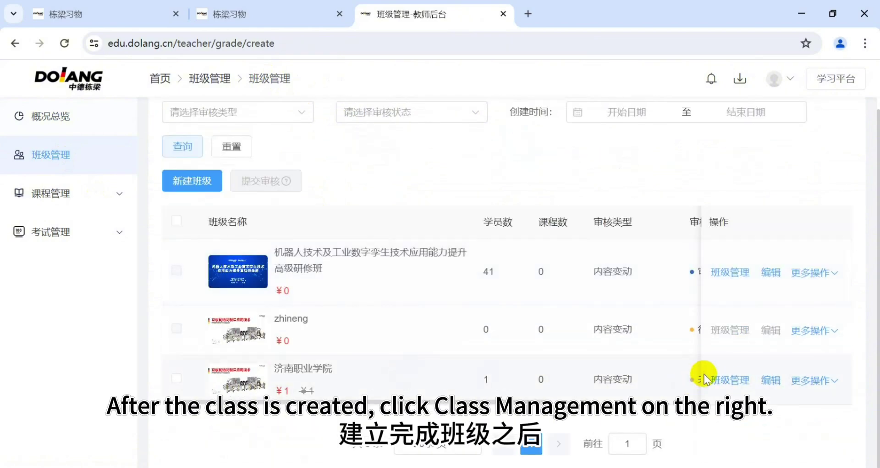
{"action": "left_click", "coordinate": [732, 380]}
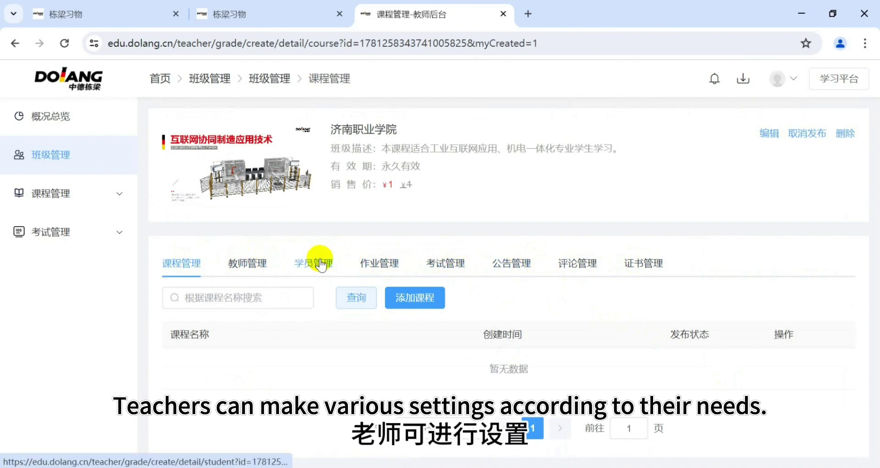
{"action": "left_click", "coordinate": [280, 79]}
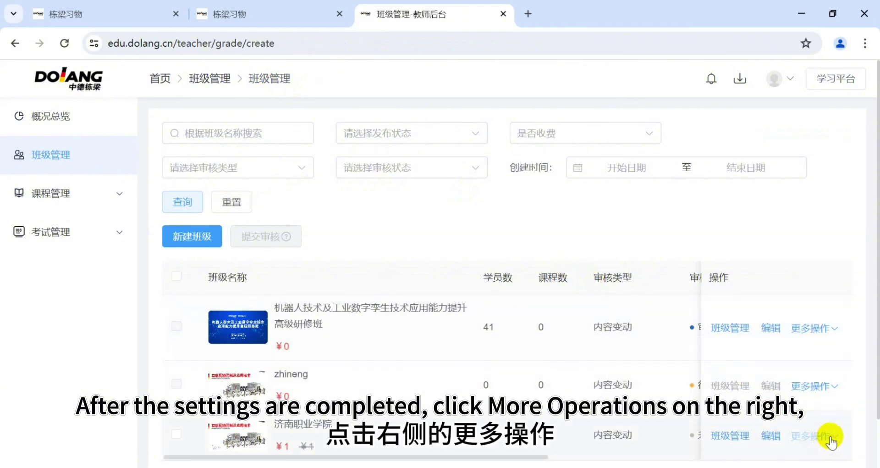
{"action": "left_click", "coordinate": [831, 442]}
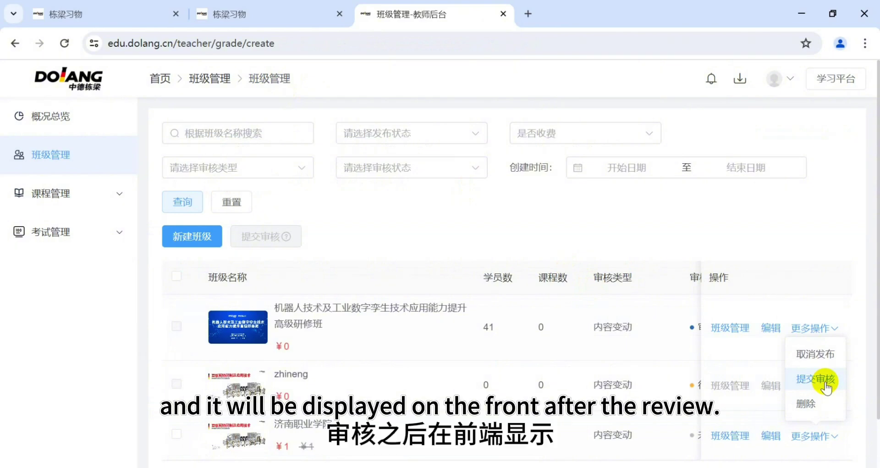
- Expand 课程管理 and open the 专题课 list containing 互联网应用平台
{"action": "left_click", "coordinate": [110, 193]}
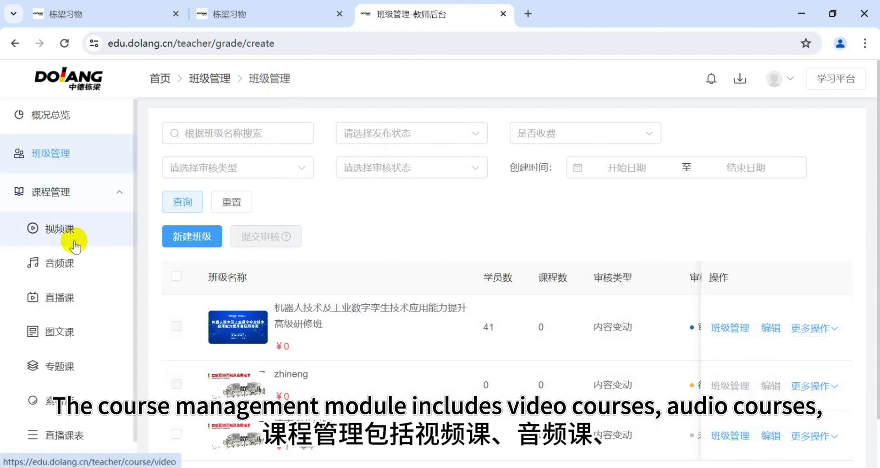
{"action": "scroll", "coordinate": [73, 246], "scroll_direction": "down", "scroll_amount": 1}
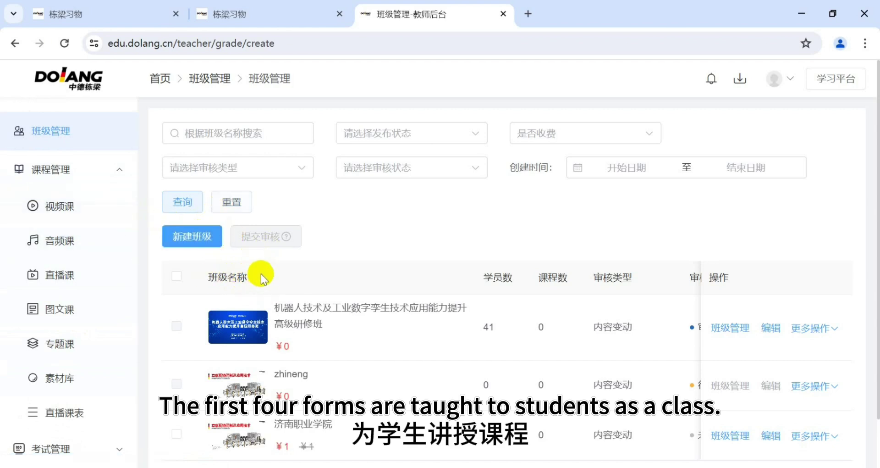
{"action": "left_click", "coordinate": [69, 343]}
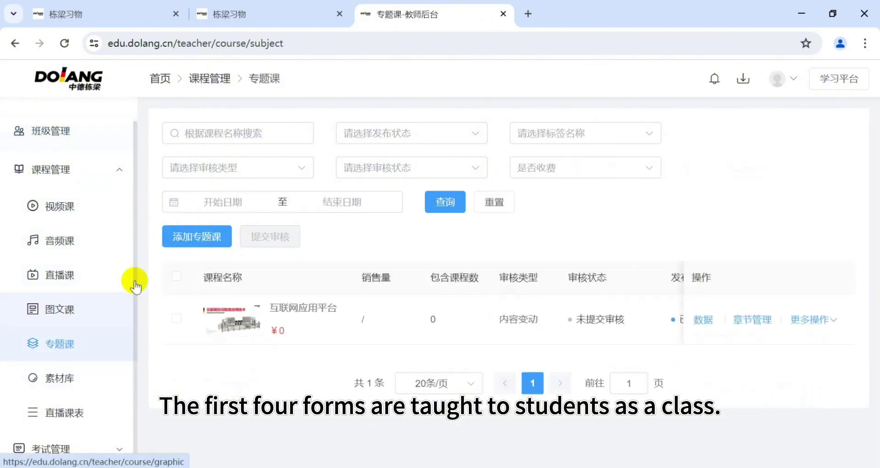
- Look over the empty add-topic-course form, then go back to the 专题课 list without saving
{"action": "left_click", "coordinate": [208, 238]}
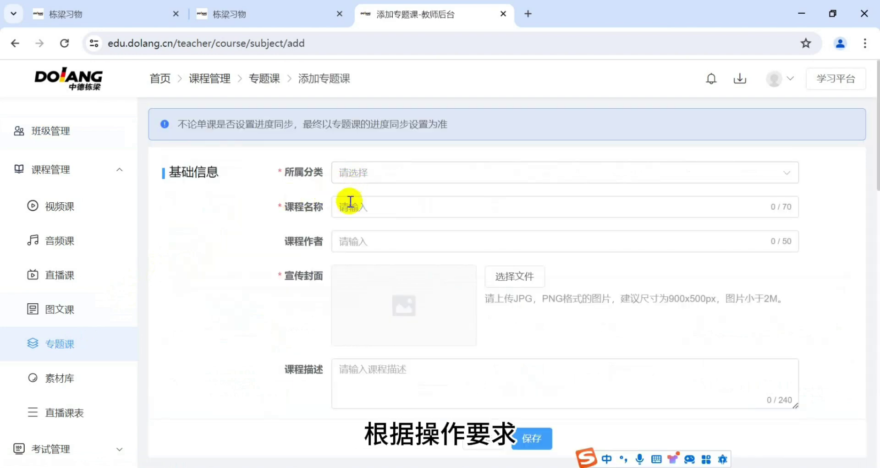
{"action": "scroll", "coordinate": [351, 285], "scroll_direction": "down", "scroll_amount": 2}
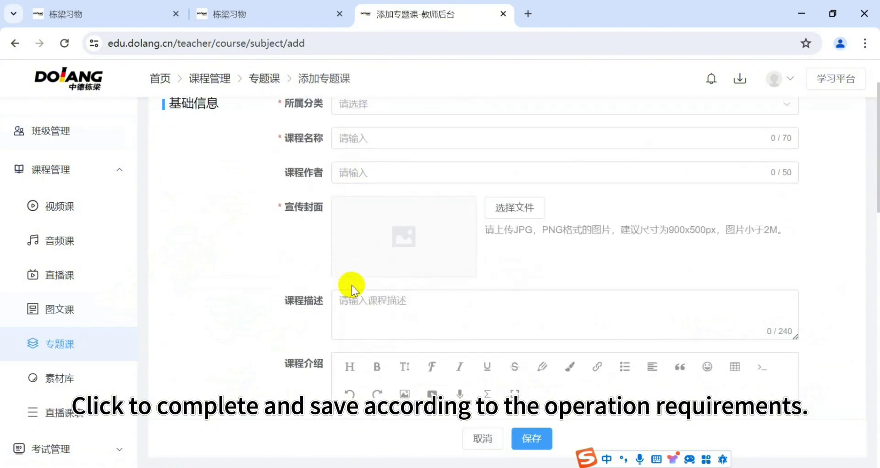
{"action": "scroll", "coordinate": [352, 285], "scroll_direction": "down", "scroll_amount": 10}
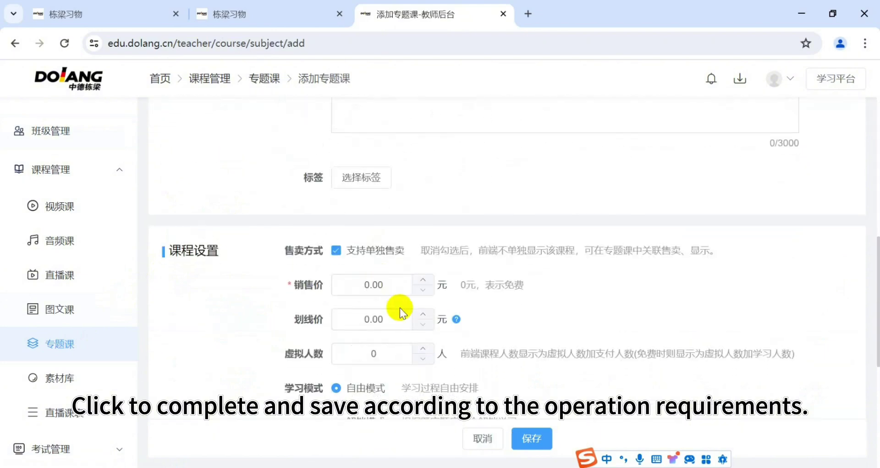
{"action": "scroll", "coordinate": [403, 308], "scroll_direction": "down", "scroll_amount": 4}
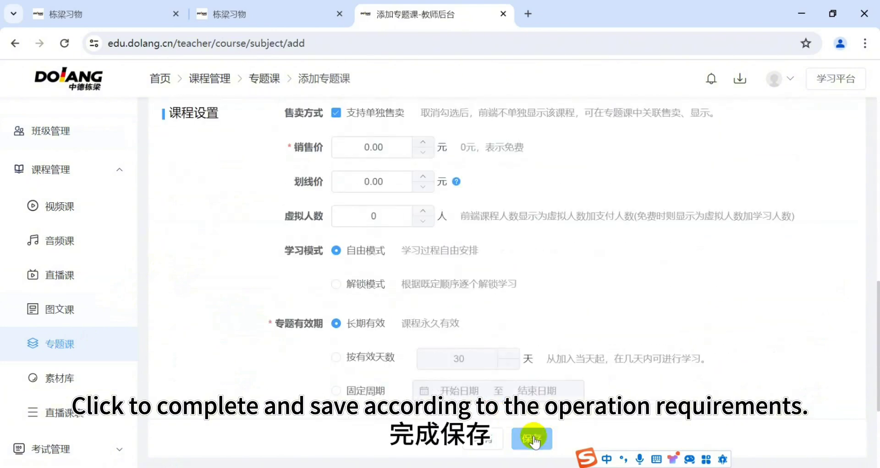
{"action": "scroll", "coordinate": [485, 379], "scroll_direction": "up", "scroll_amount": 12}
{"action": "scroll", "coordinate": [261, 209], "scroll_direction": "up", "scroll_amount": 2}
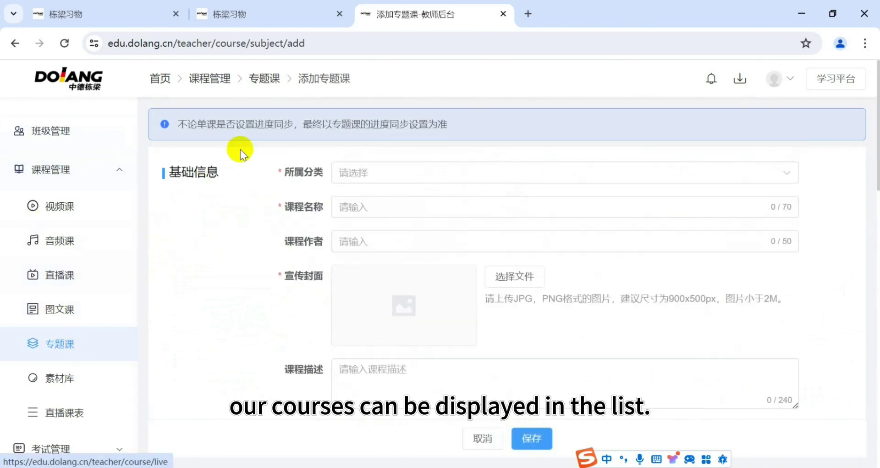
{"action": "left_click", "coordinate": [264, 79]}
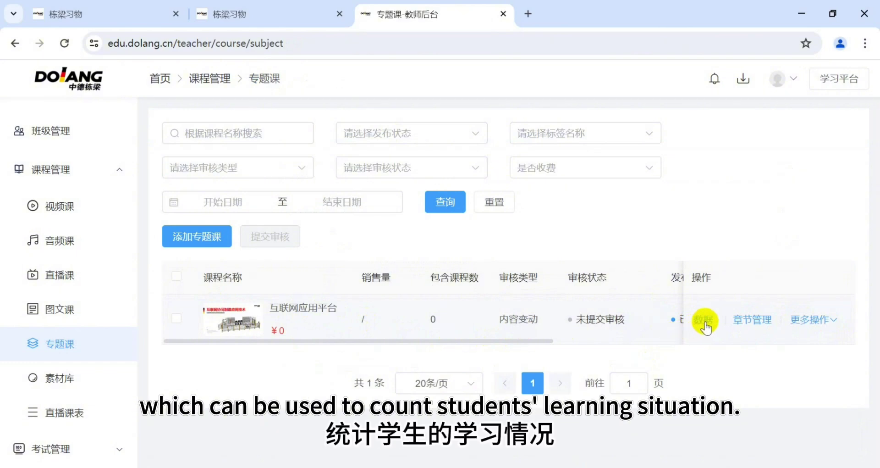
{"action": "left_click", "coordinate": [756, 320]}
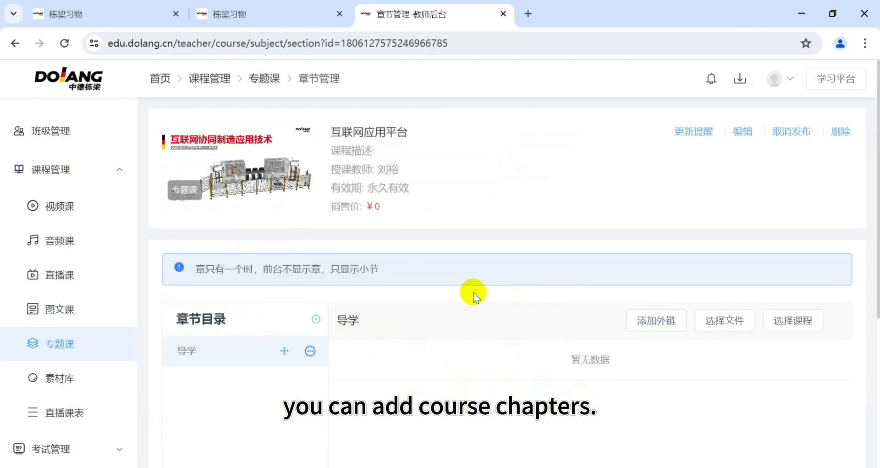
{"action": "left_click", "coordinate": [273, 79]}
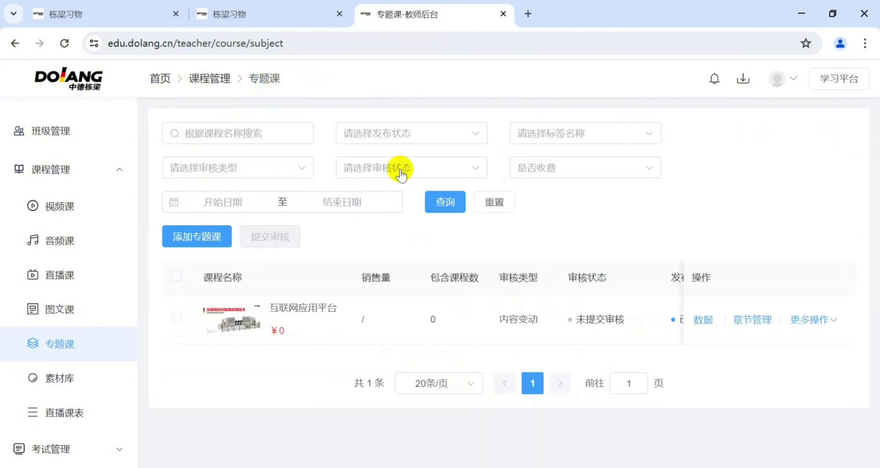
{"action": "left_click", "coordinate": [825, 321]}
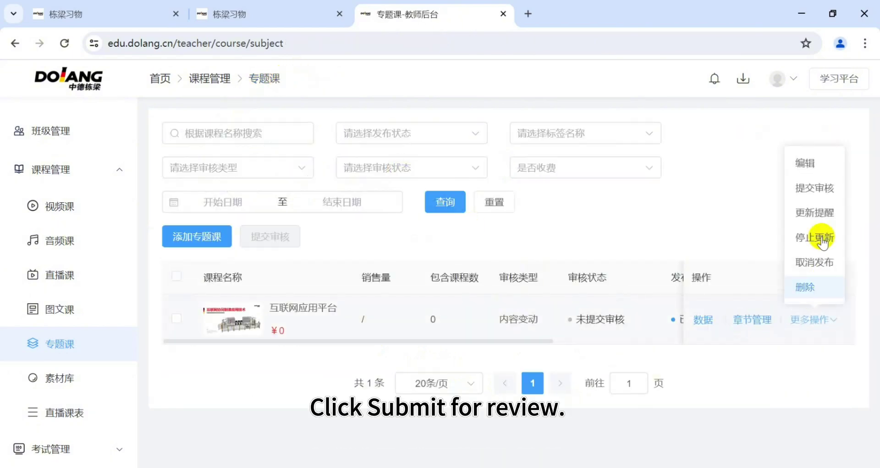
{"action": "left_click", "coordinate": [671, 226]}
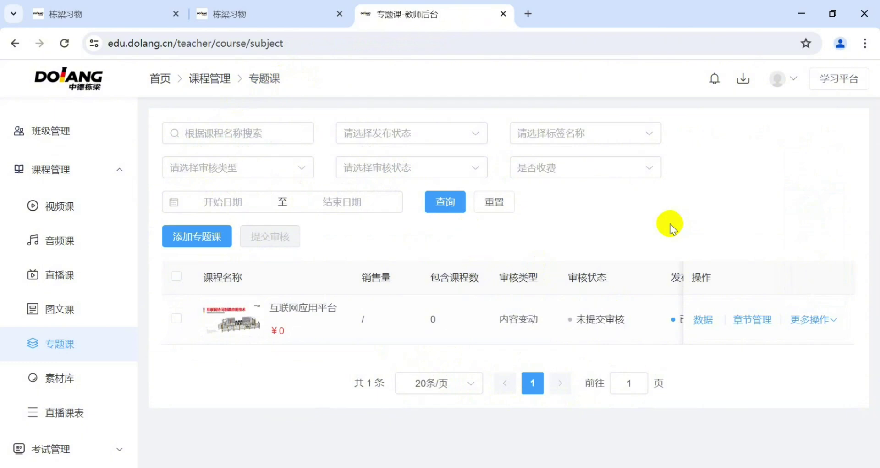
- Switch the sidebar from 课程管理 to 考试管理 and open the 题目库 question bank
{"action": "left_click", "coordinate": [118, 172]}
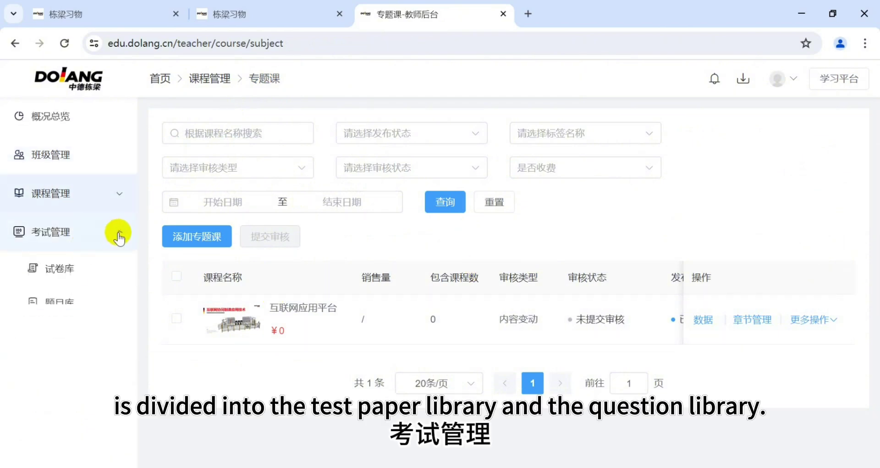
{"action": "left_click", "coordinate": [118, 232]}
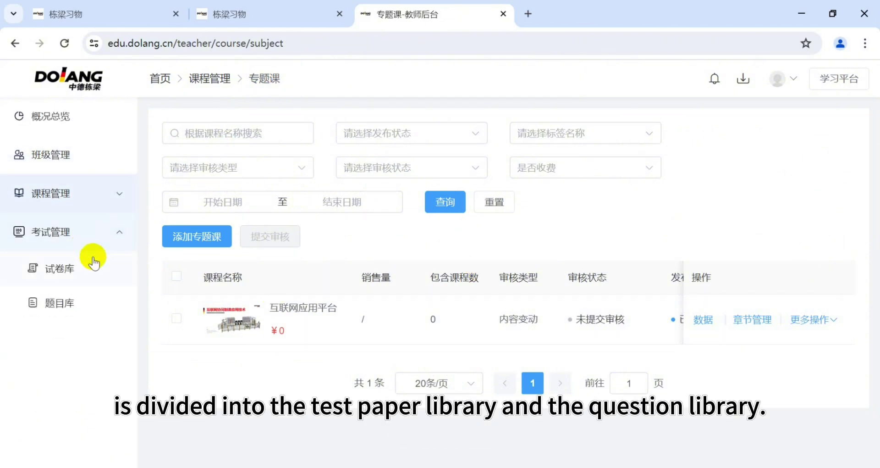
{"action": "left_click", "coordinate": [62, 304]}
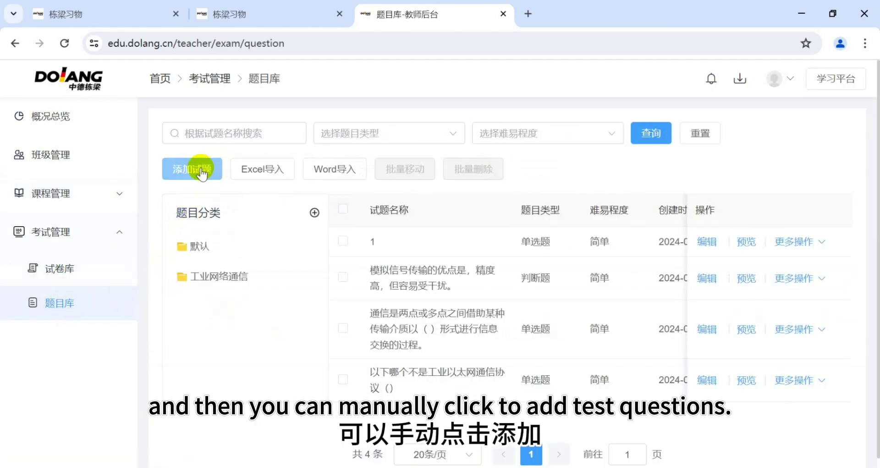
- Create a new paper from 试卷库 and try 下一步, revealing required category and paper-name fields
{"action": "left_click", "coordinate": [45, 270]}
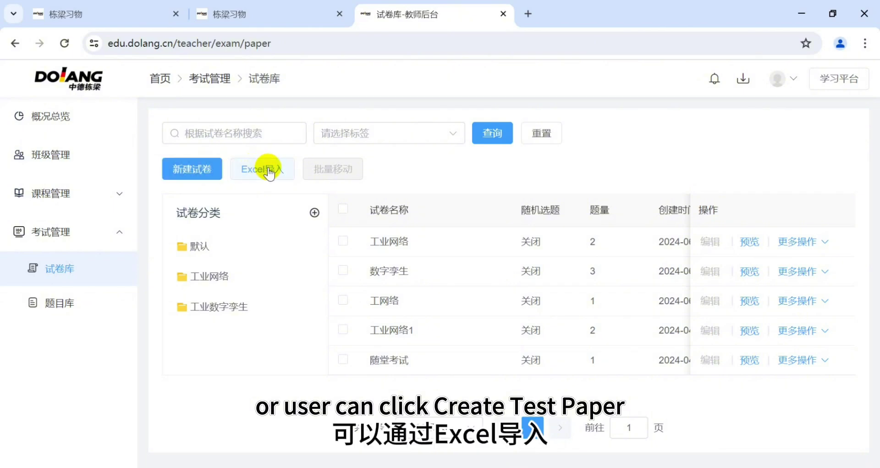
{"action": "left_click", "coordinate": [202, 172]}
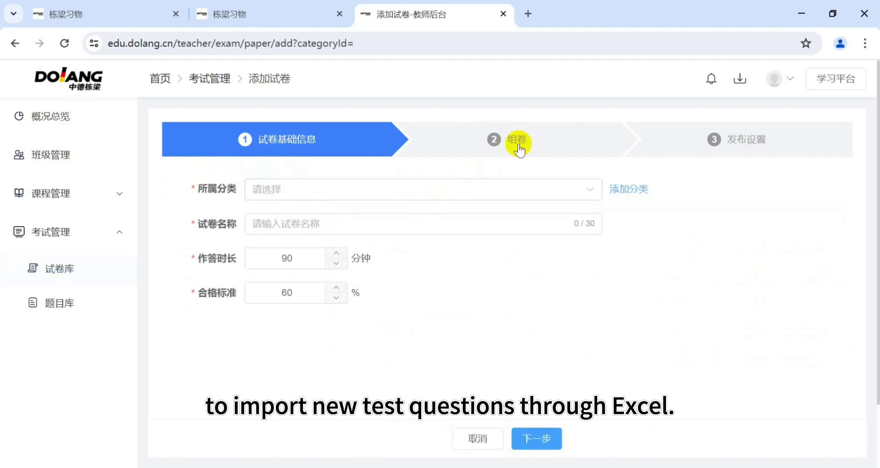
{"action": "left_click", "coordinate": [543, 446]}
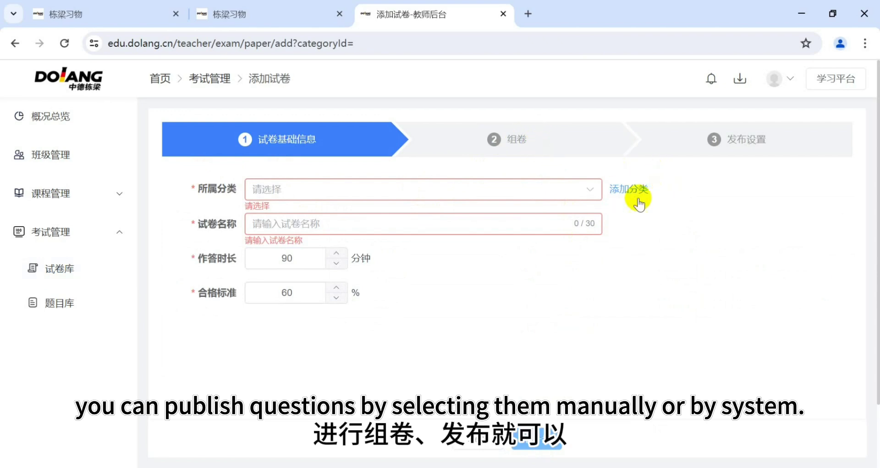
{"action": "left_click", "coordinate": [118, 233]}
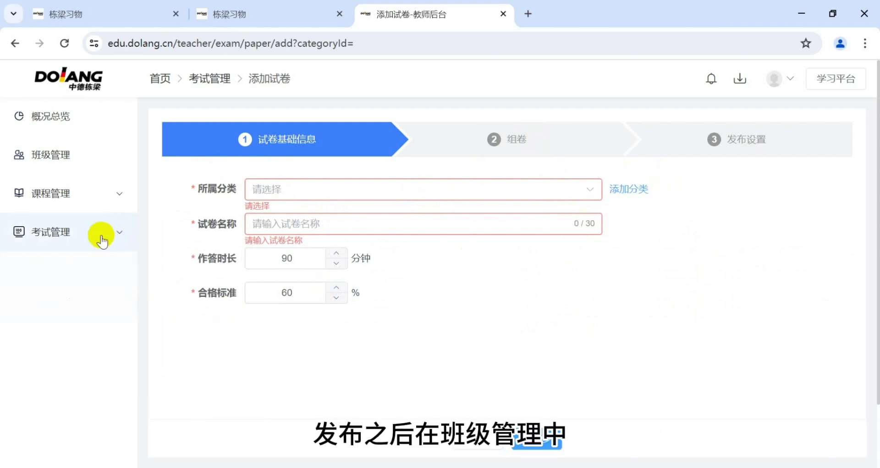